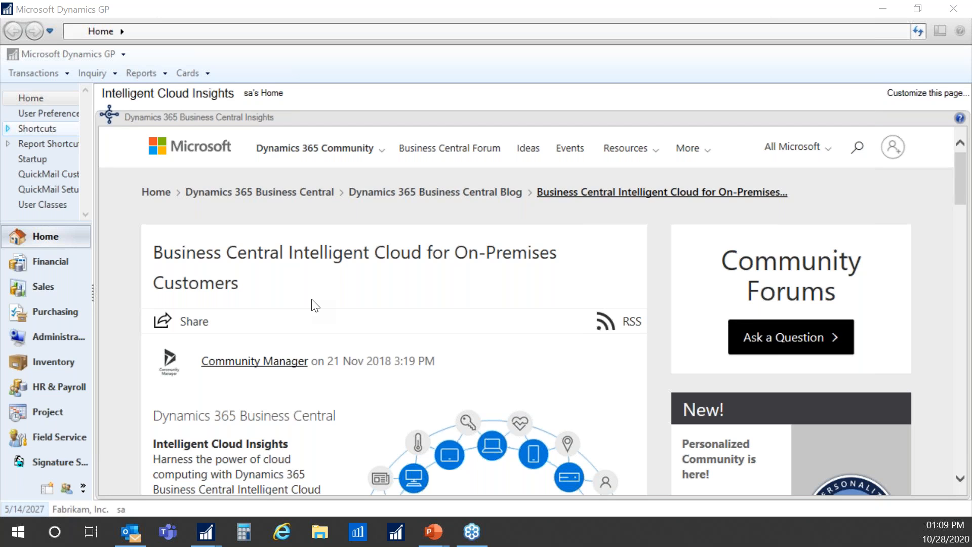
pyautogui.moveTo(203, 536)
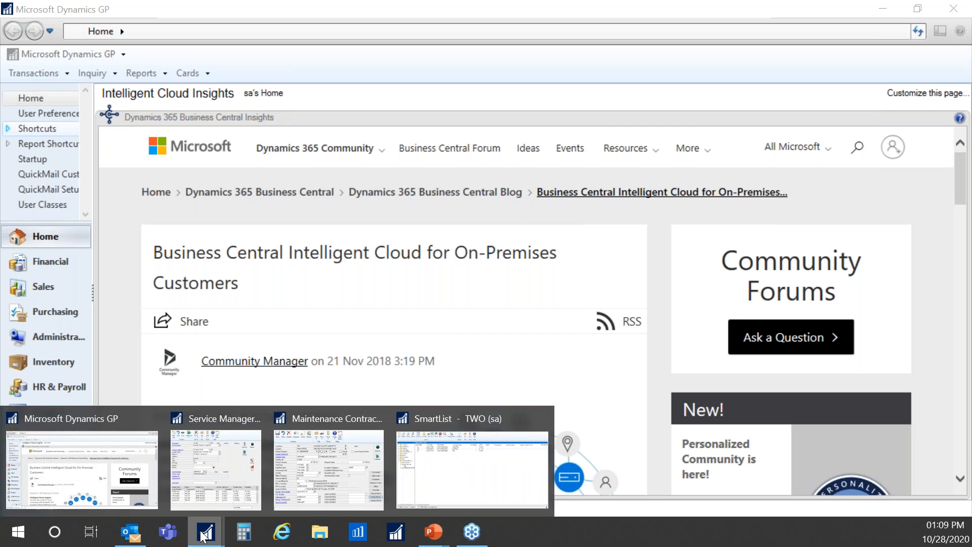
pyautogui.click(313, 478)
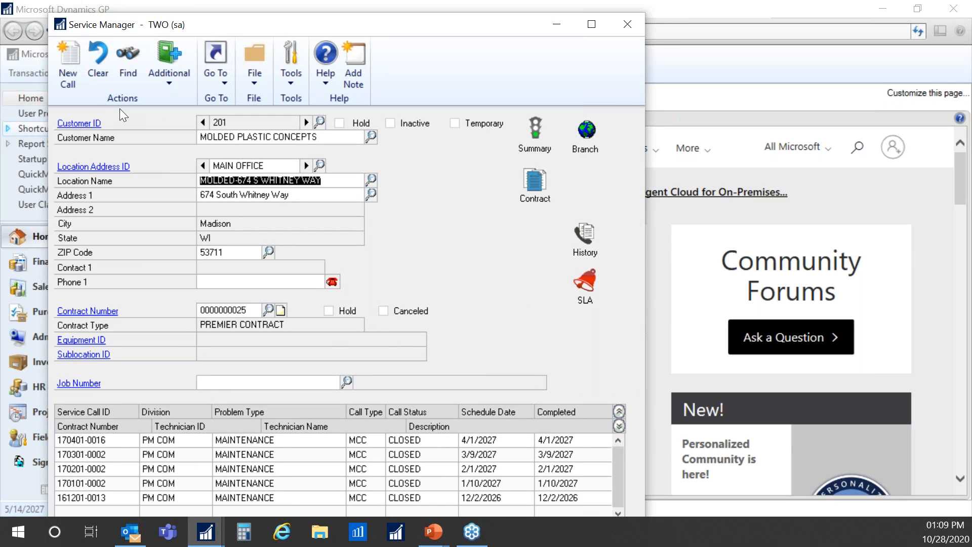
pyautogui.moveTo(0, 133); pyautogui.dragTo(423, 27)
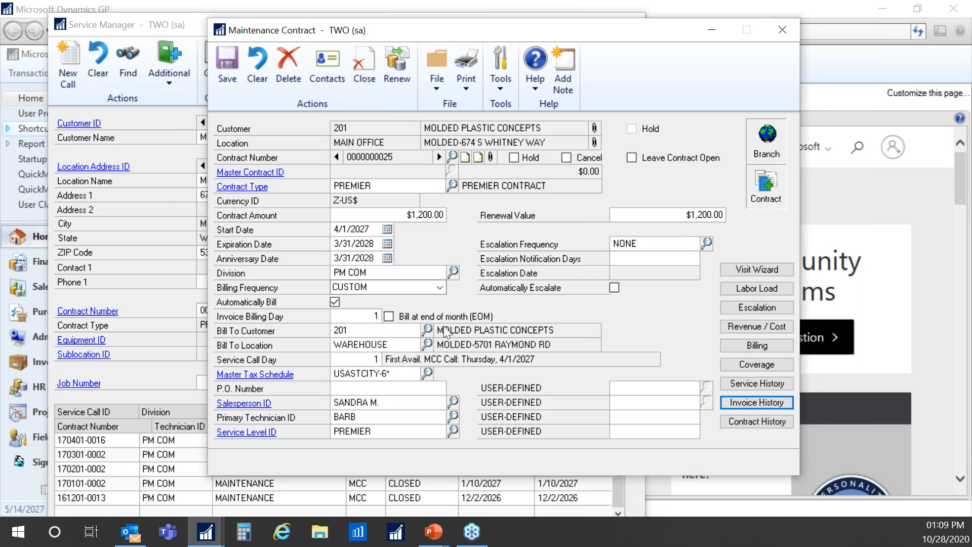
pyautogui.click(760, 344)
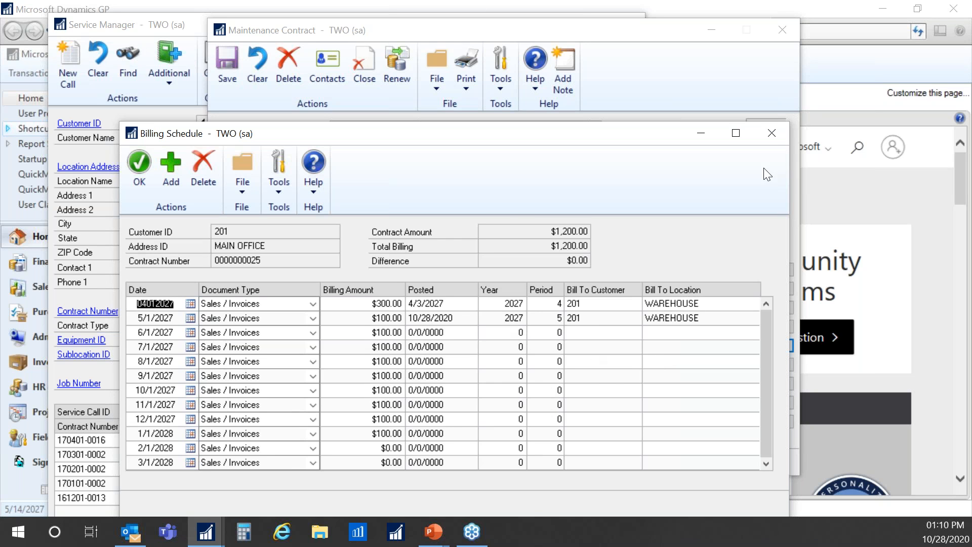
# - Close the billing schedule and review the invoice history: one $100.00 and two $300.00 invoices
pyautogui.click(771, 133)
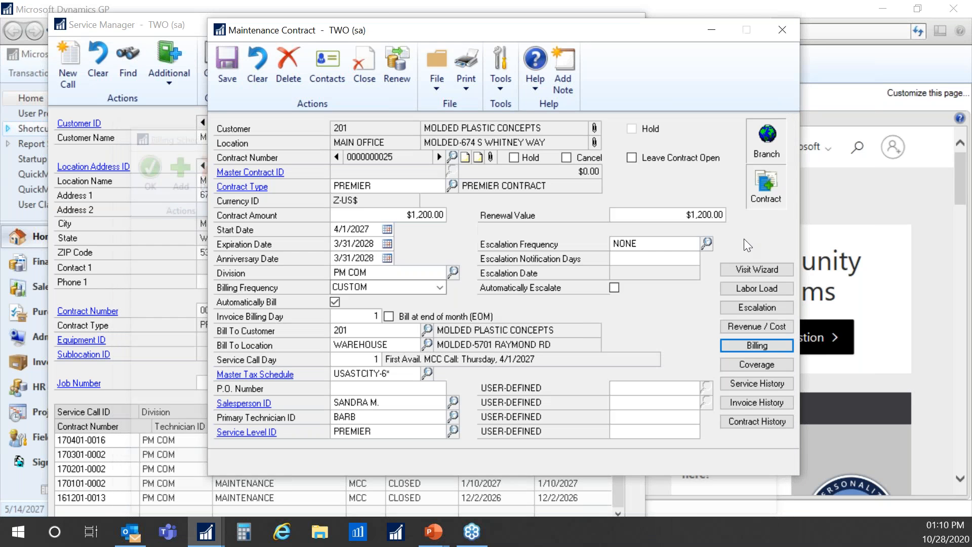
pyautogui.click(762, 400)
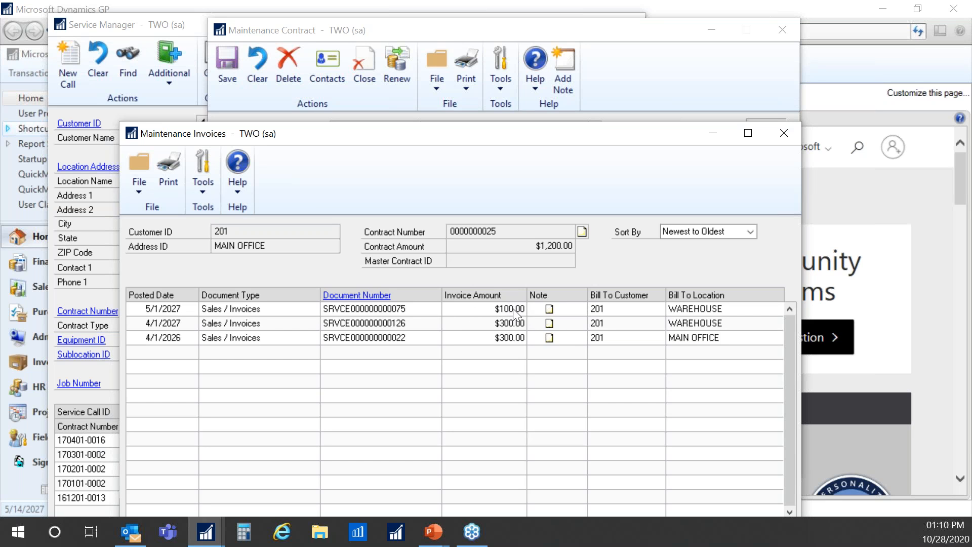
pyautogui.click(785, 133)
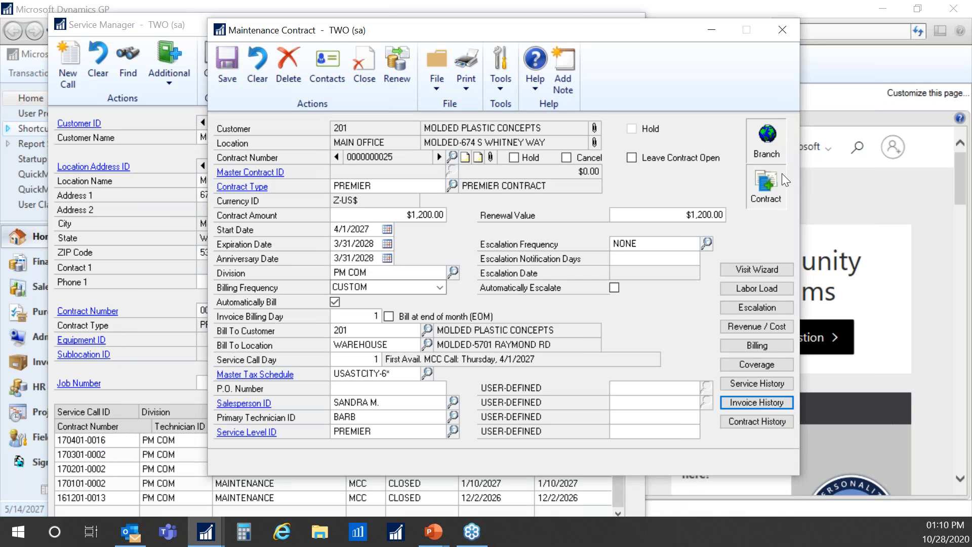
pyautogui.click(746, 327)
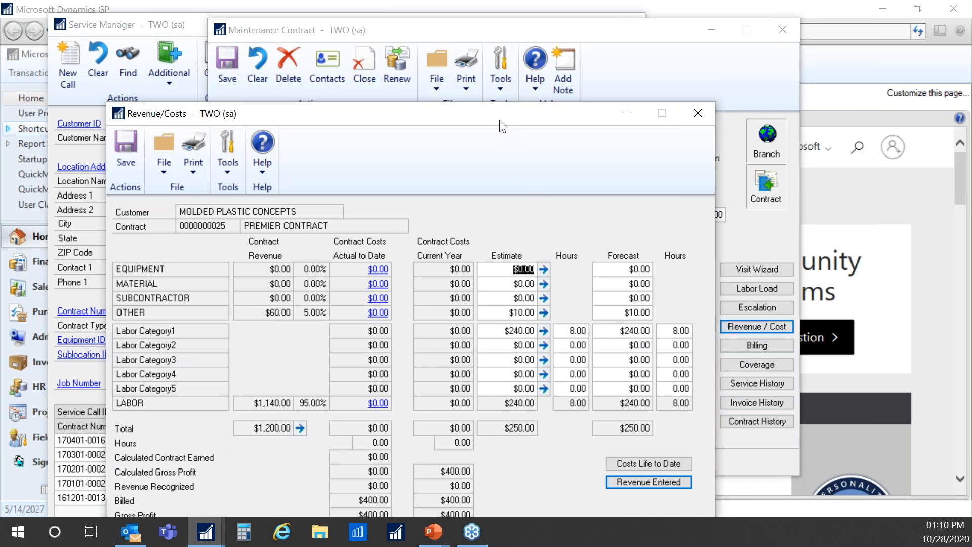
pyautogui.moveTo(500, 119); pyautogui.dragTo(503, 65)
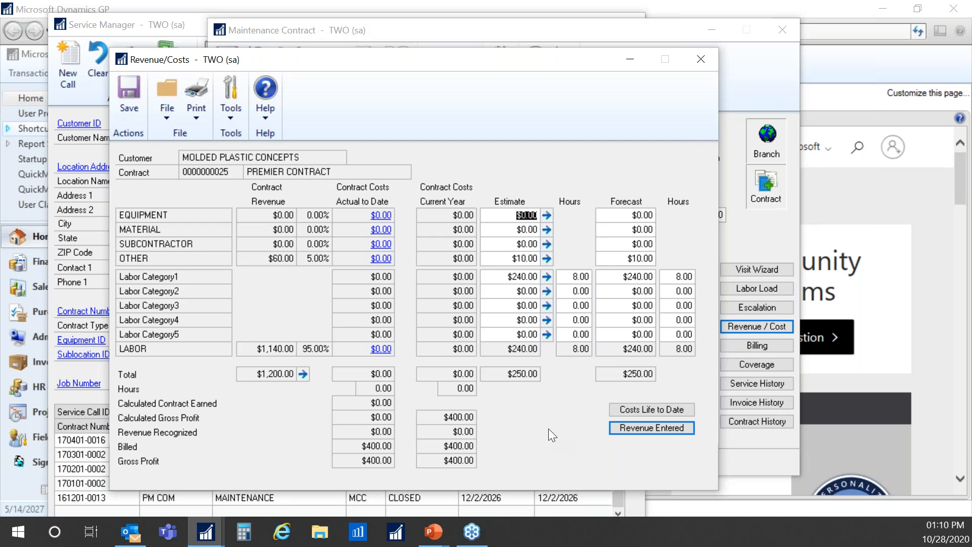
pyautogui.click(702, 60)
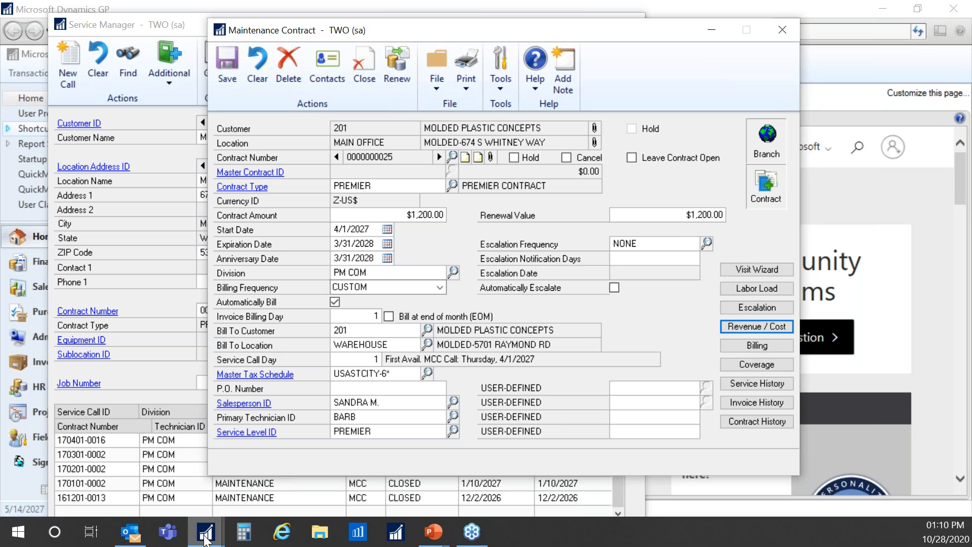
pyautogui.moveTo(205, 539)
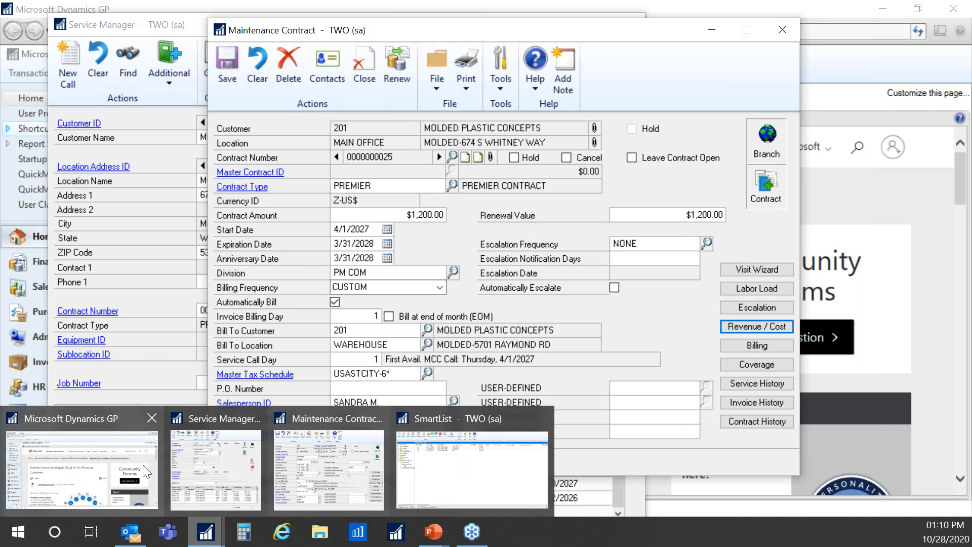
# - Open Receivables Posted Transaction Maintenance from Transactions > Sales and enter customer ID 201
pyautogui.click(84, 466)
pyautogui.click(51, 74)
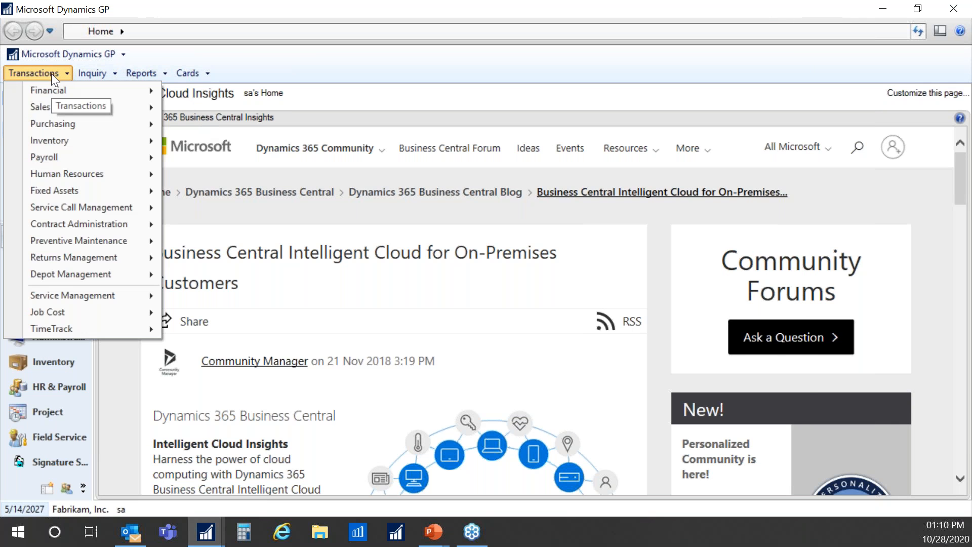
pyautogui.moveTo(144, 109)
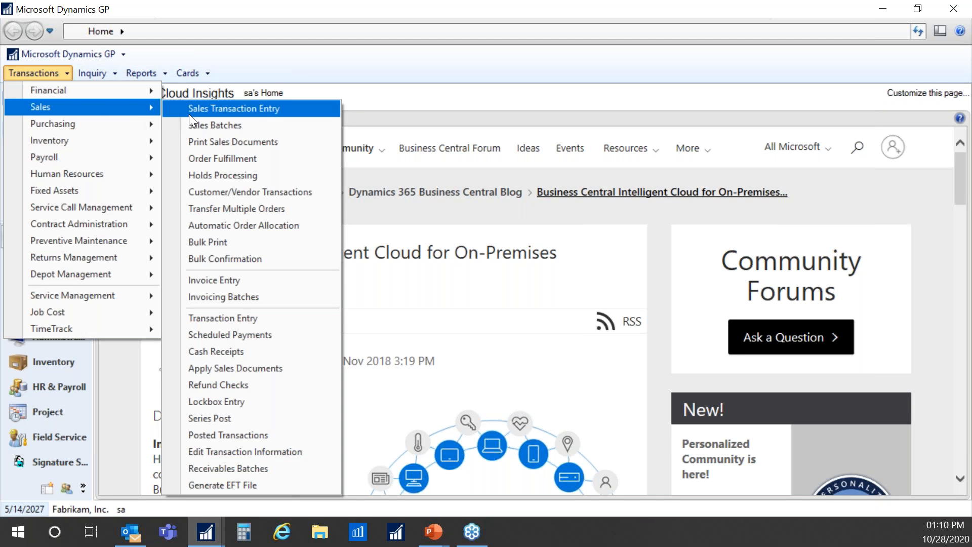
pyautogui.click(291, 436)
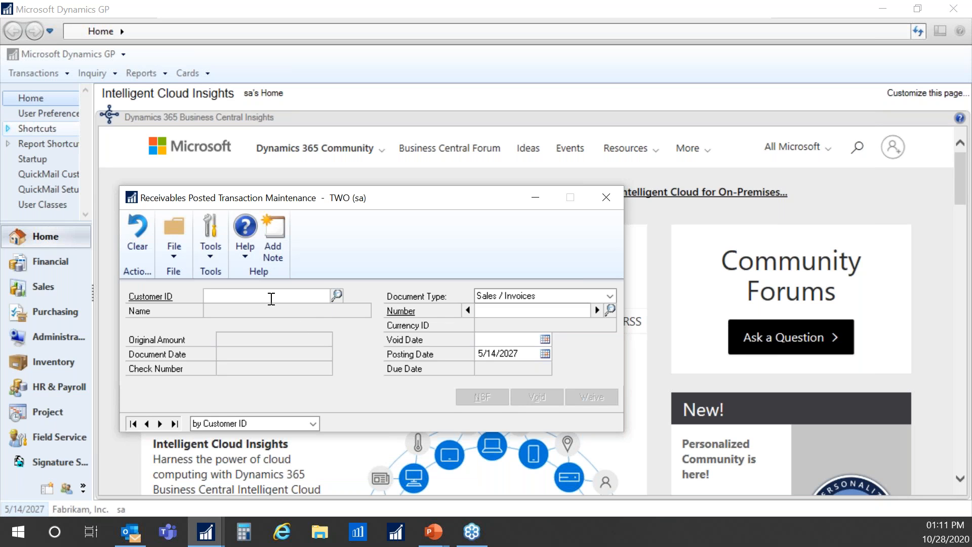
pyautogui.write('201')
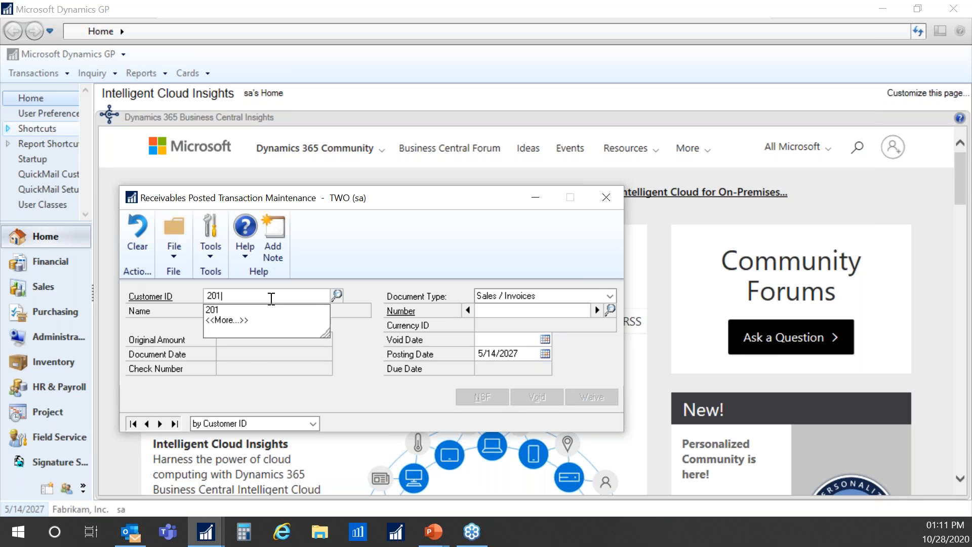
pyautogui.press('Tab')
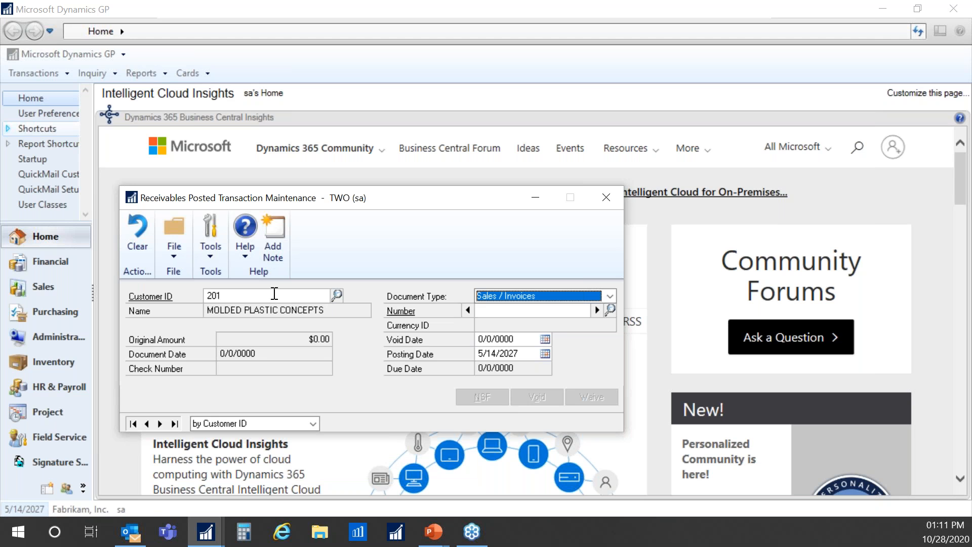
pyautogui.click(611, 309)
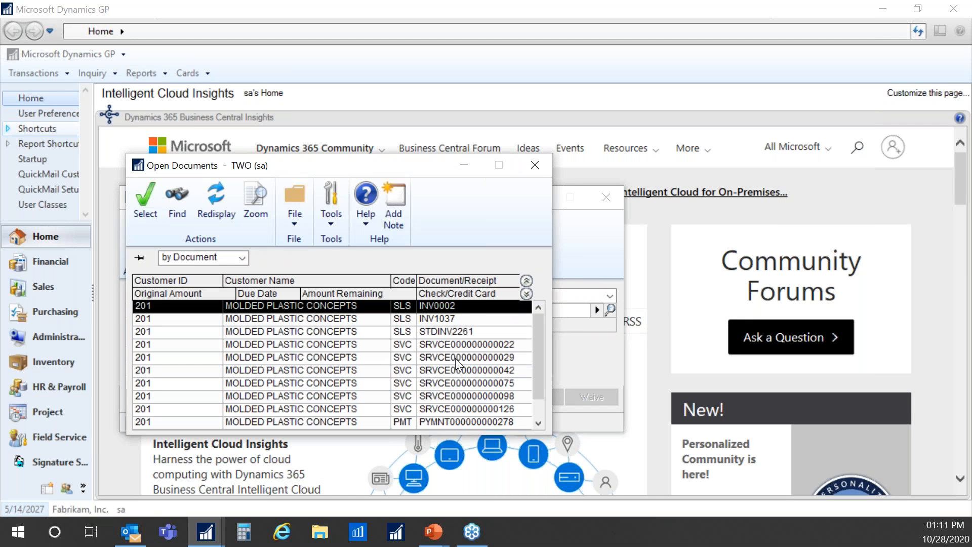
pyautogui.click(459, 384)
pyautogui.doubleClick(457, 382)
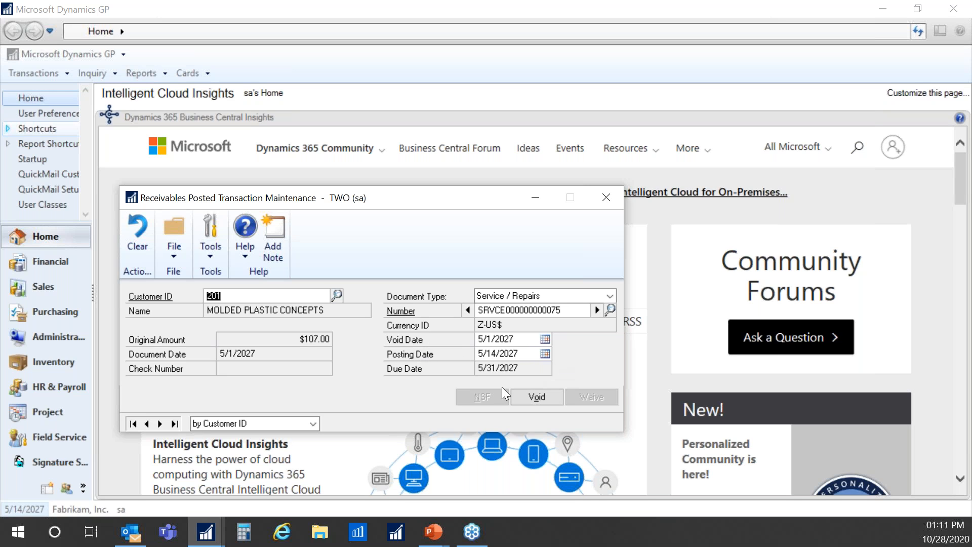
pyautogui.click(530, 393)
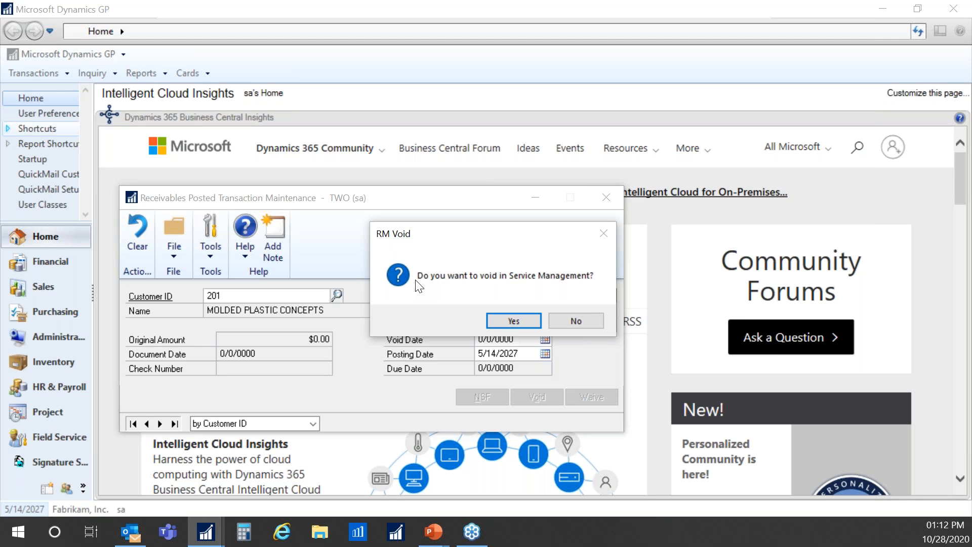
# - Confirm the Service Management void and send its posting journal to screen, skipping other reports
pyautogui.click(512, 322)
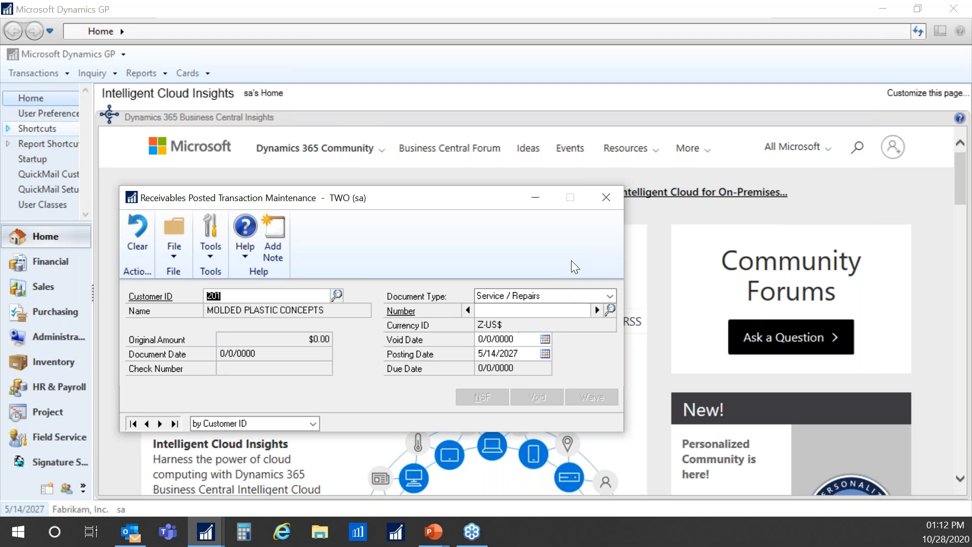
pyautogui.click(614, 199)
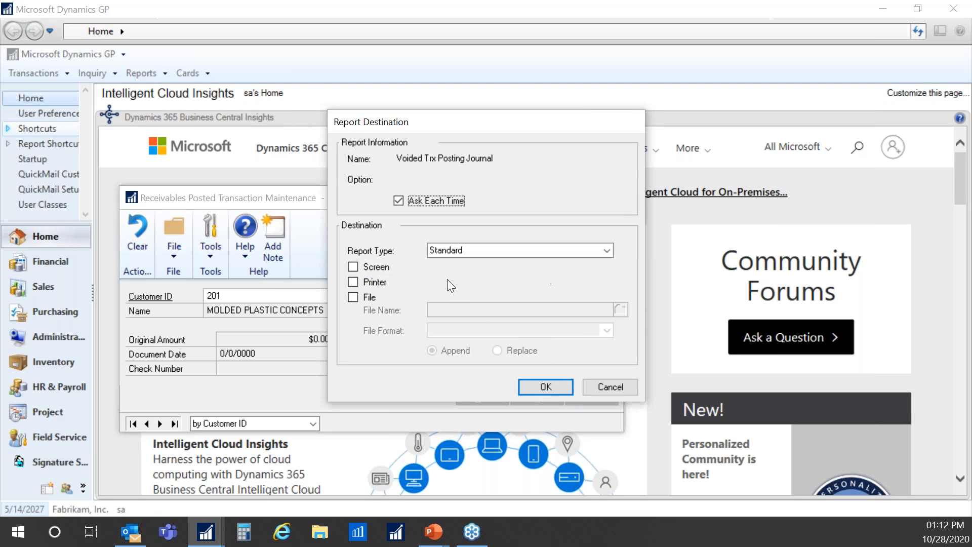
pyautogui.click(385, 267)
pyautogui.click(564, 388)
pyautogui.click(617, 385)
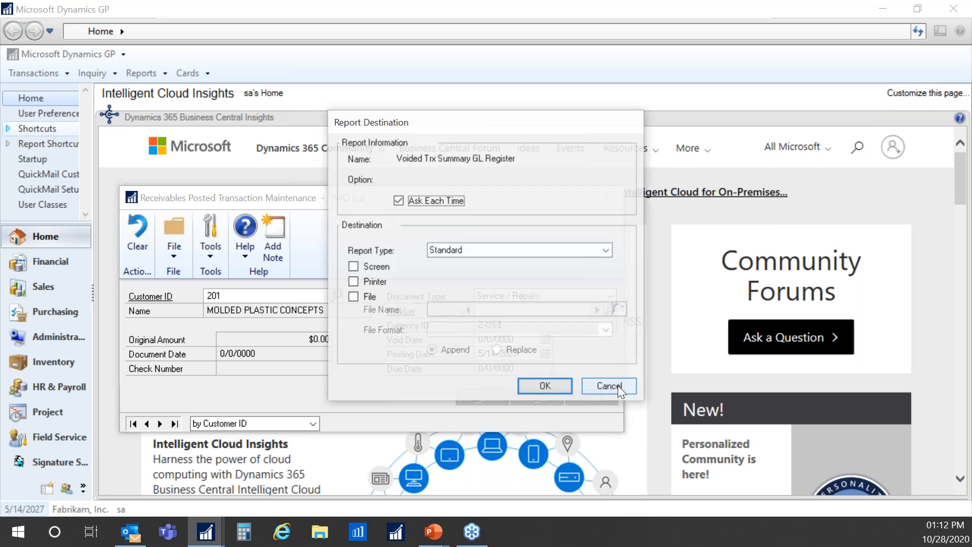
pyautogui.click(618, 385)
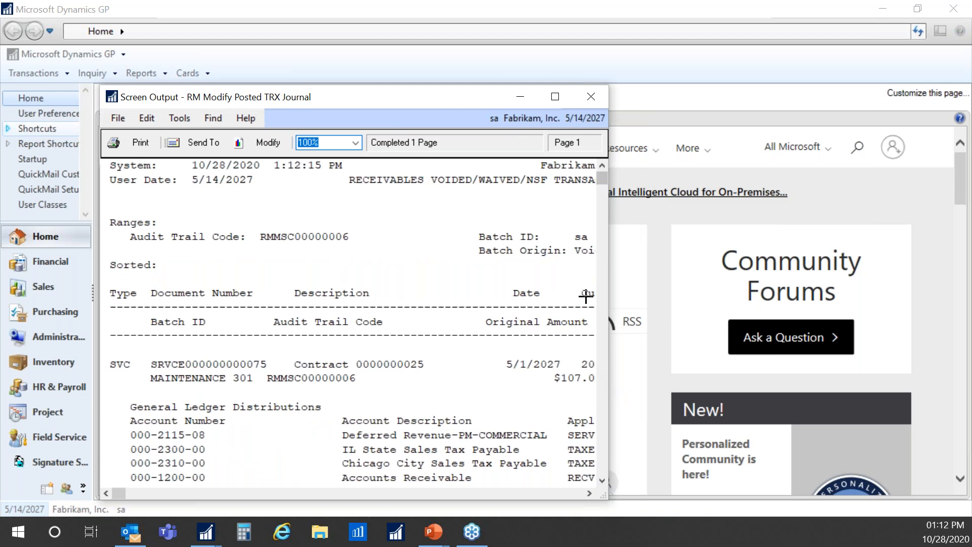
# - Review the RM Modify Posted TRX Journal's $107.00 total, then close the report
pyautogui.moveTo(488, 97); pyautogui.dragTo(530, 34)
pyautogui.click(597, 33)
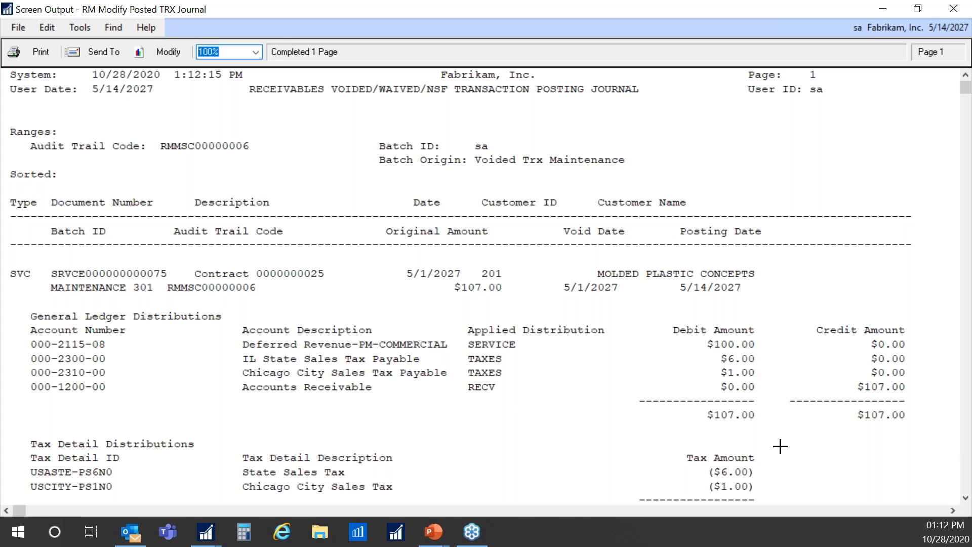
pyautogui.scroll(-4, 780, 446)
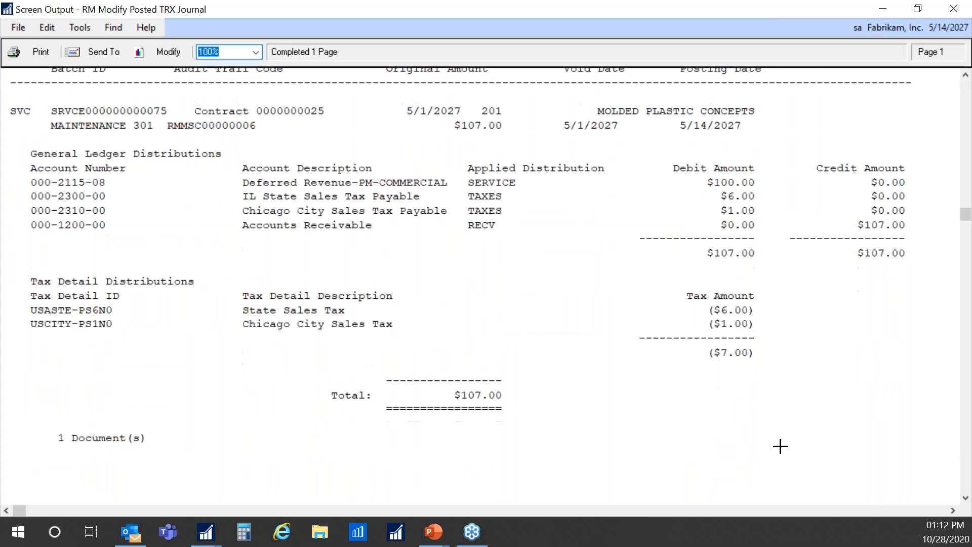
pyautogui.scroll(4, 780, 446)
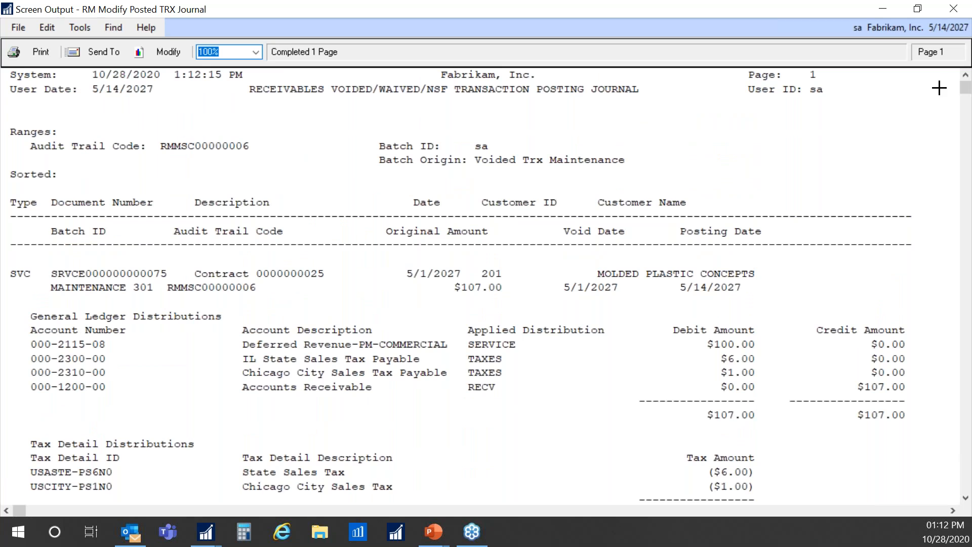
pyautogui.click(954, 10)
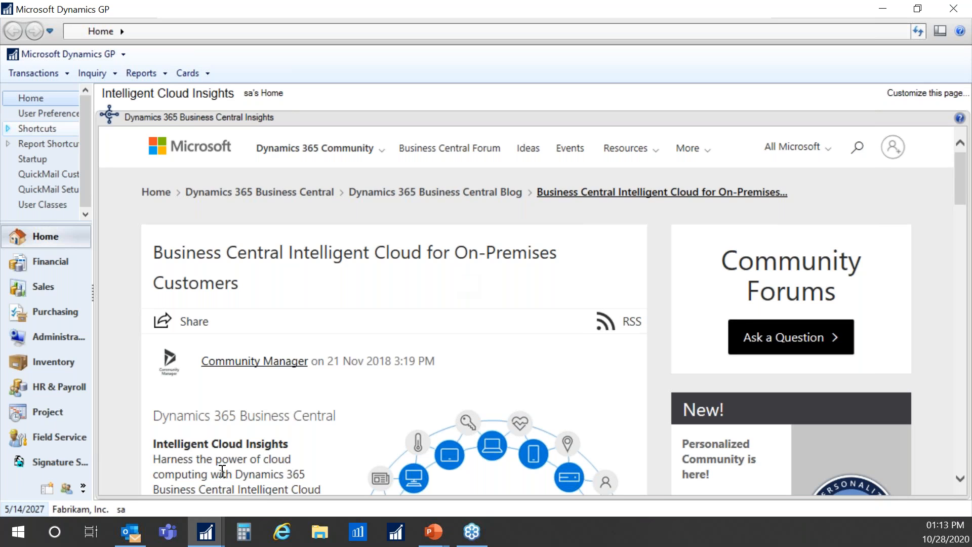
pyautogui.click(213, 536)
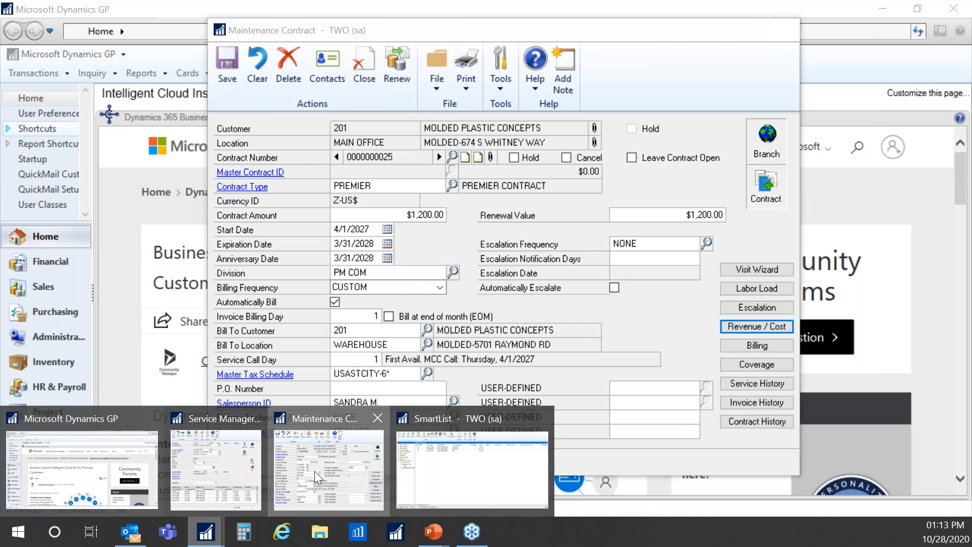
pyautogui.click(315, 471)
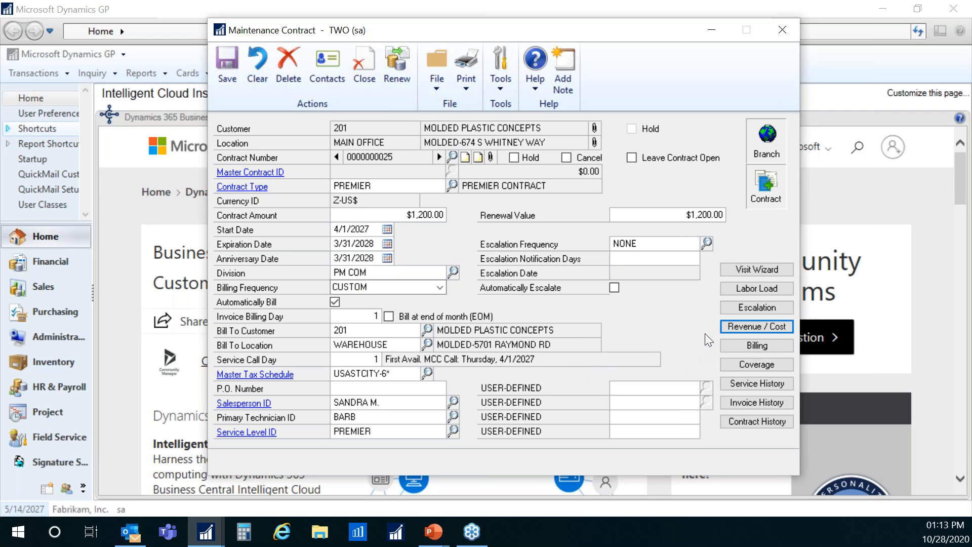
pyautogui.click(730, 404)
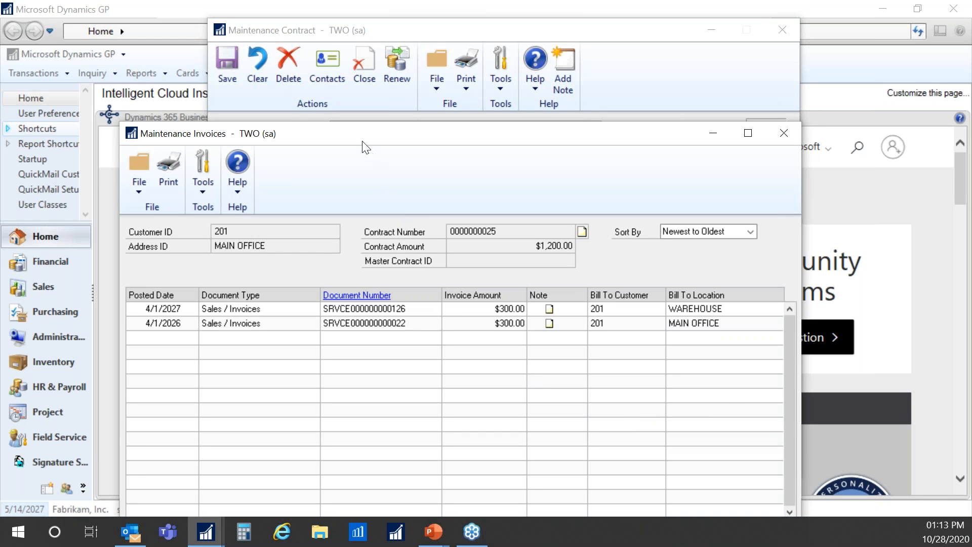
pyautogui.moveTo(360, 144); pyautogui.dragTo(323, 89)
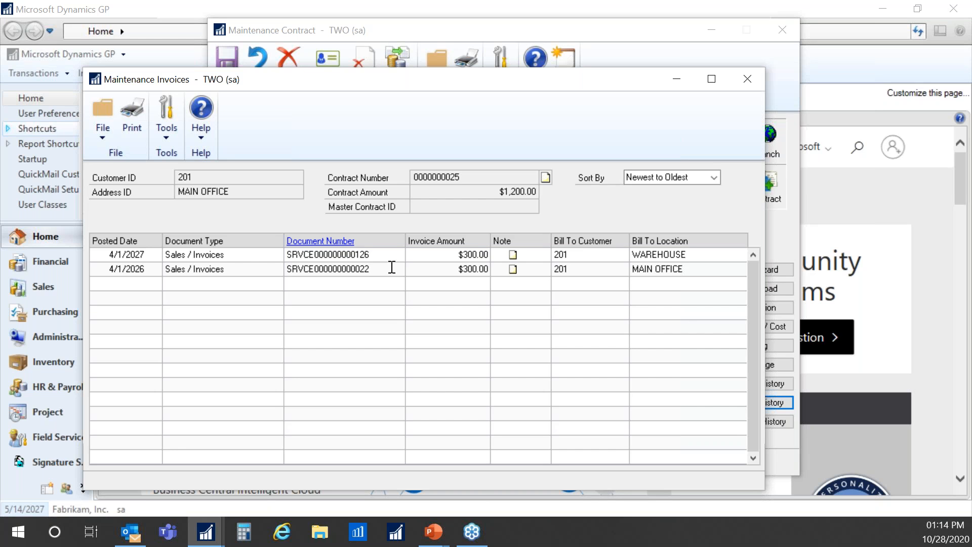
pyautogui.click(748, 79)
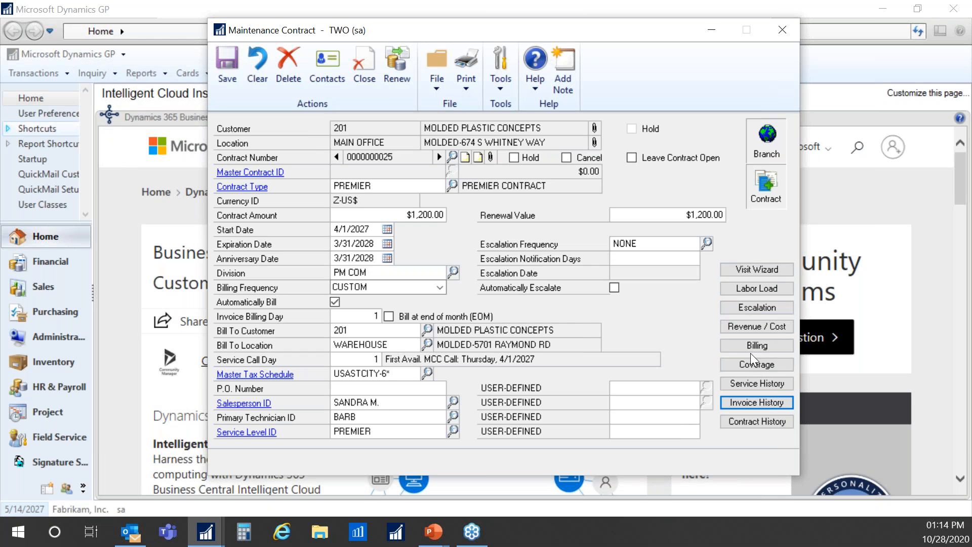
pyautogui.click(751, 347)
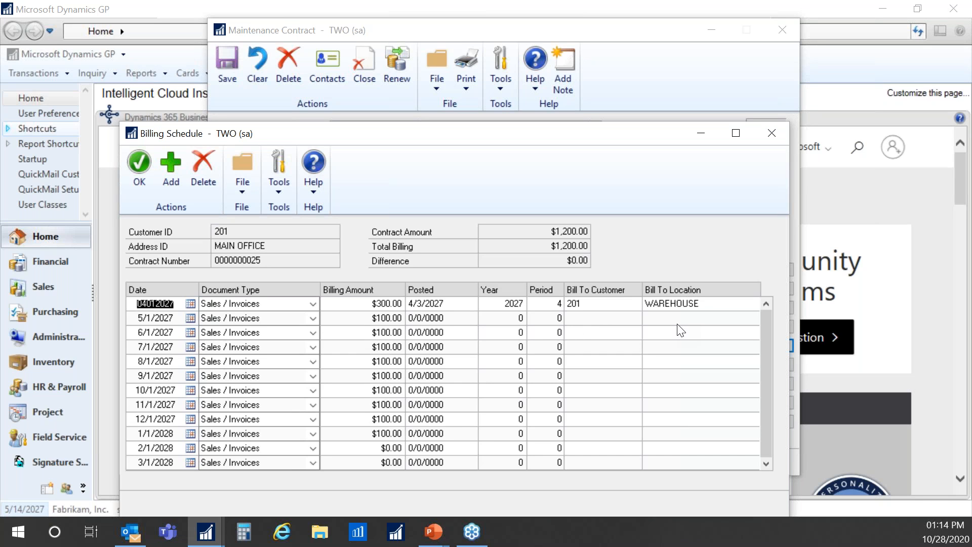
pyautogui.click(778, 132)
pyautogui.click(755, 326)
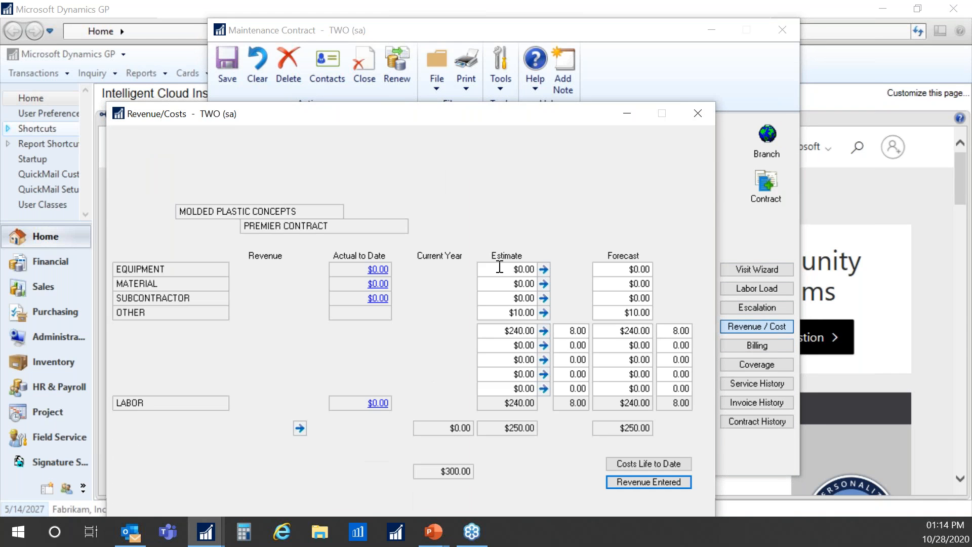
pyautogui.moveTo(452, 114); pyautogui.dragTo(479, 63)
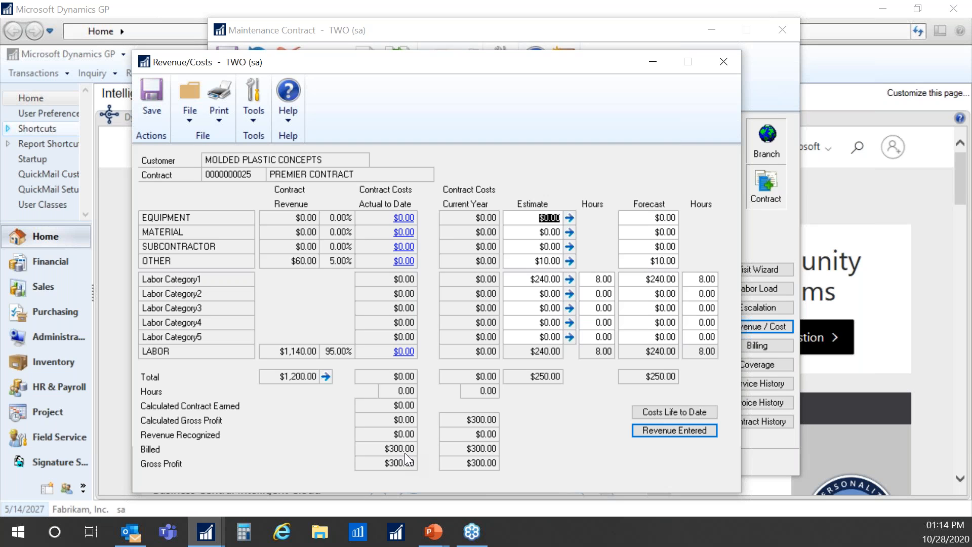
pyautogui.click(723, 62)
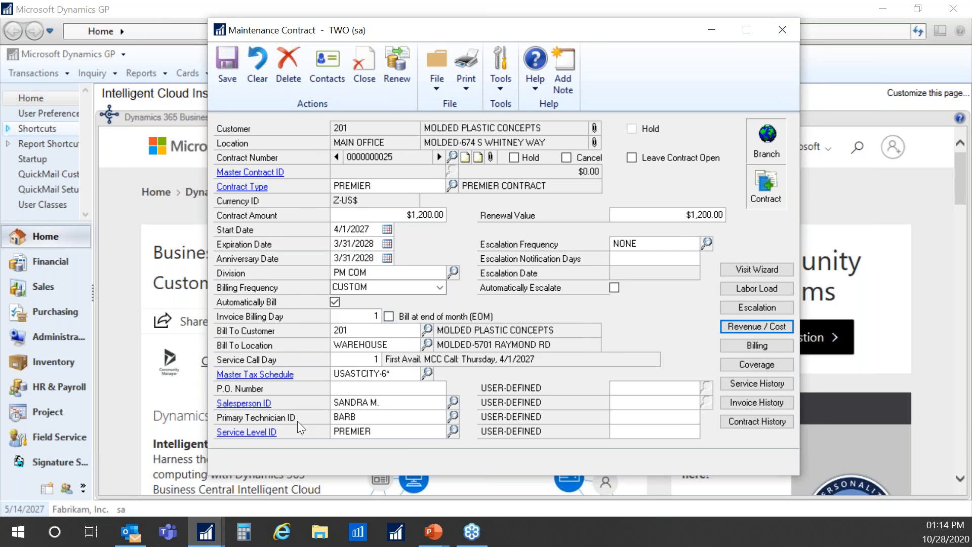
# - Switch to the Voided MC Invoices SmartList and drag its window into view
pyautogui.moveTo(213, 542)
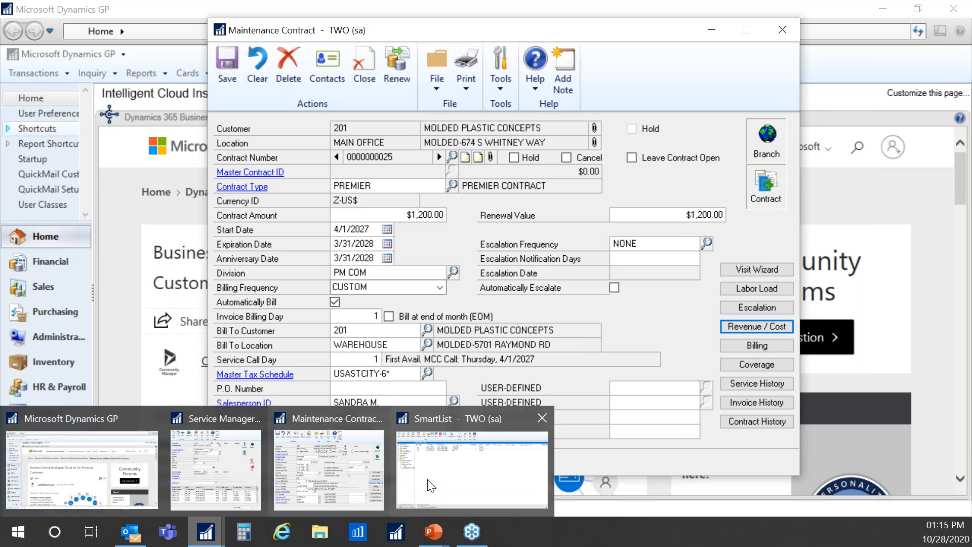
pyautogui.click(453, 482)
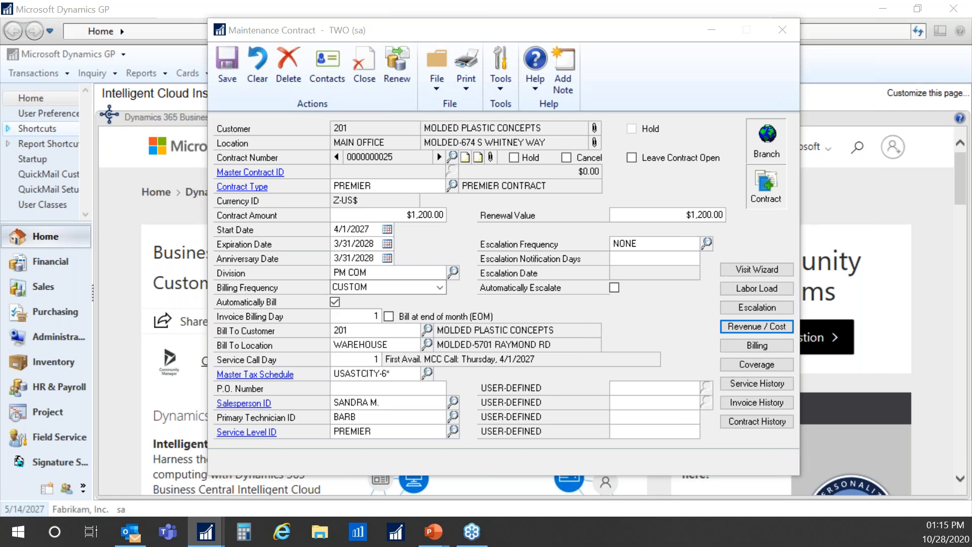
pyautogui.moveTo(0, 72); pyautogui.dragTo(147, 21)
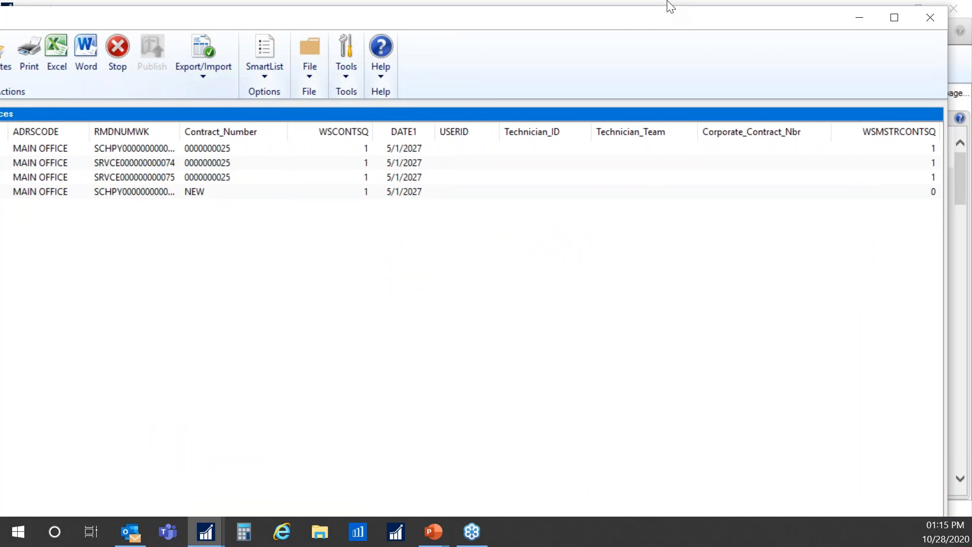
pyautogui.click(895, 17)
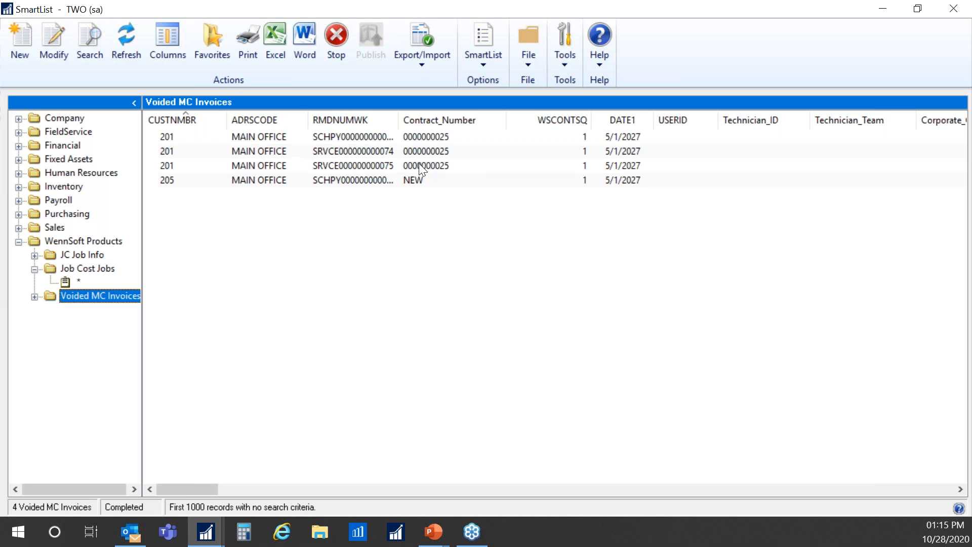
pyautogui.click(317, 166)
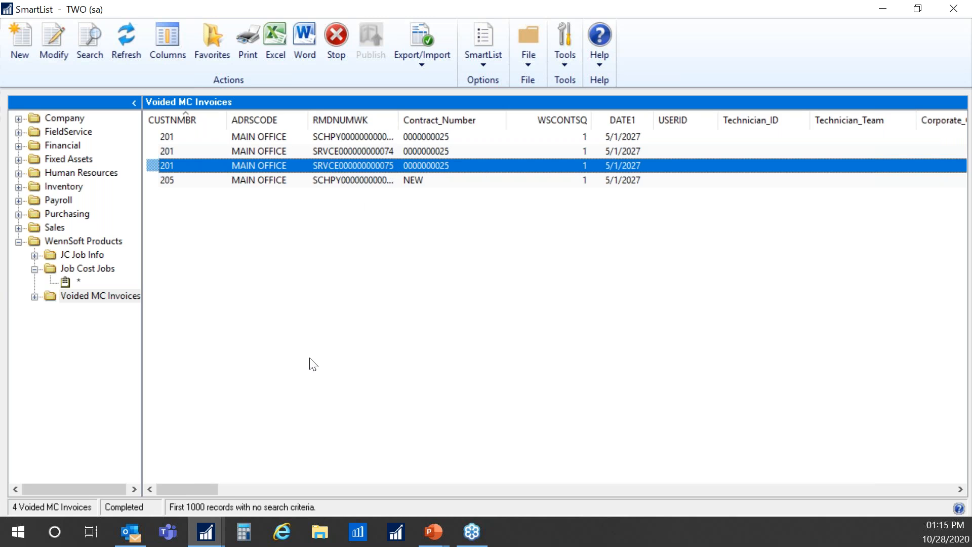
pyautogui.moveTo(214, 489); pyautogui.dragTo(218, 486)
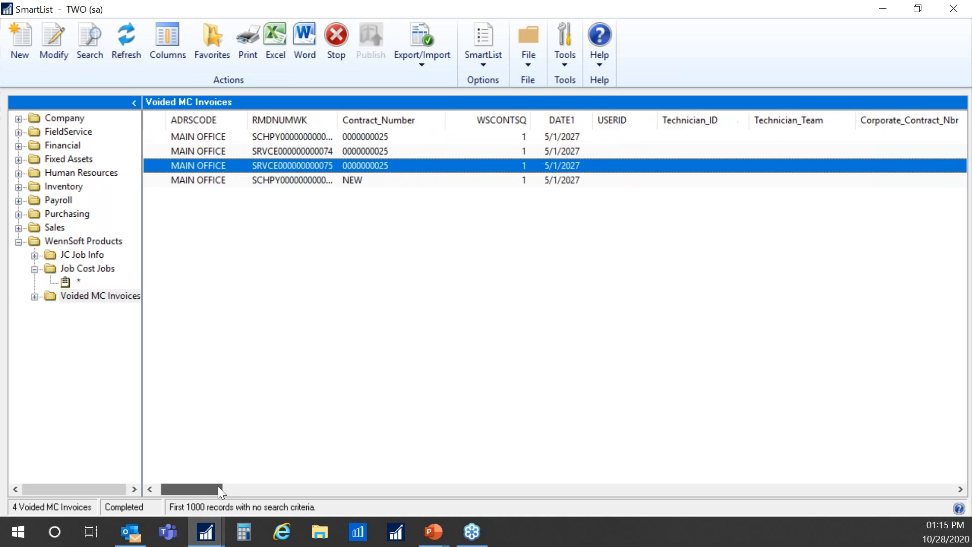
pyautogui.moveTo(221, 484); pyautogui.dragTo(906, 506)
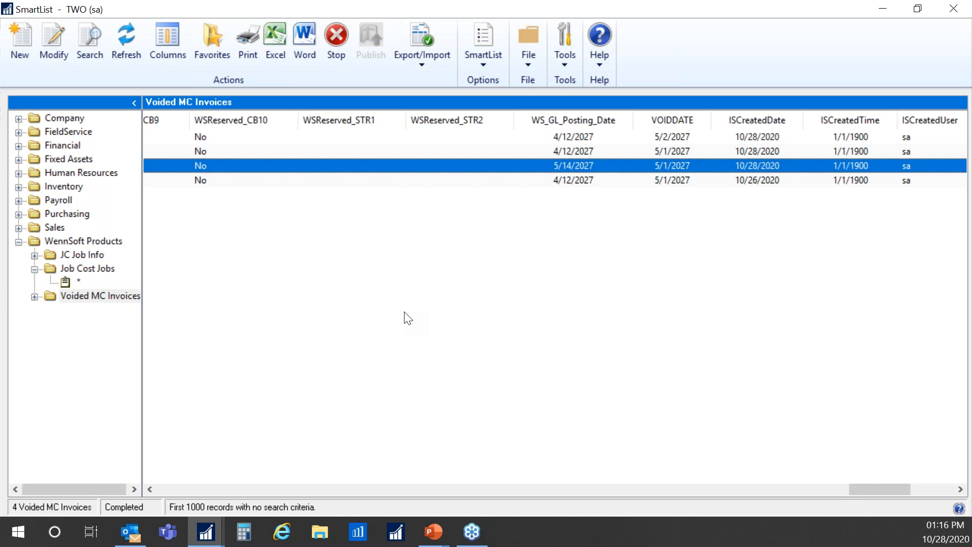
pyautogui.moveTo(875, 485); pyautogui.dragTo(182, 475)
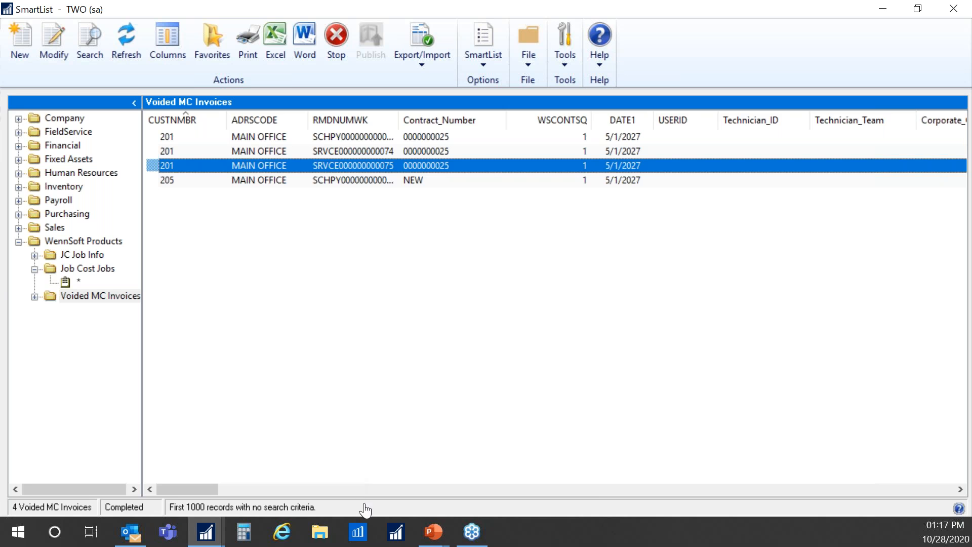
# - Return to the PowerPoint slide show and advance to the contact information slide
pyautogui.click(434, 532)
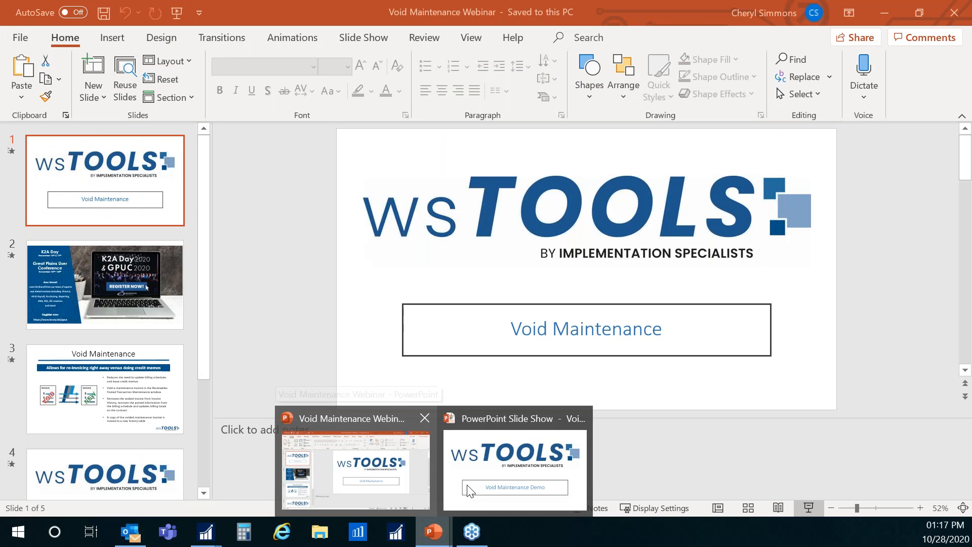
pyautogui.click(468, 489)
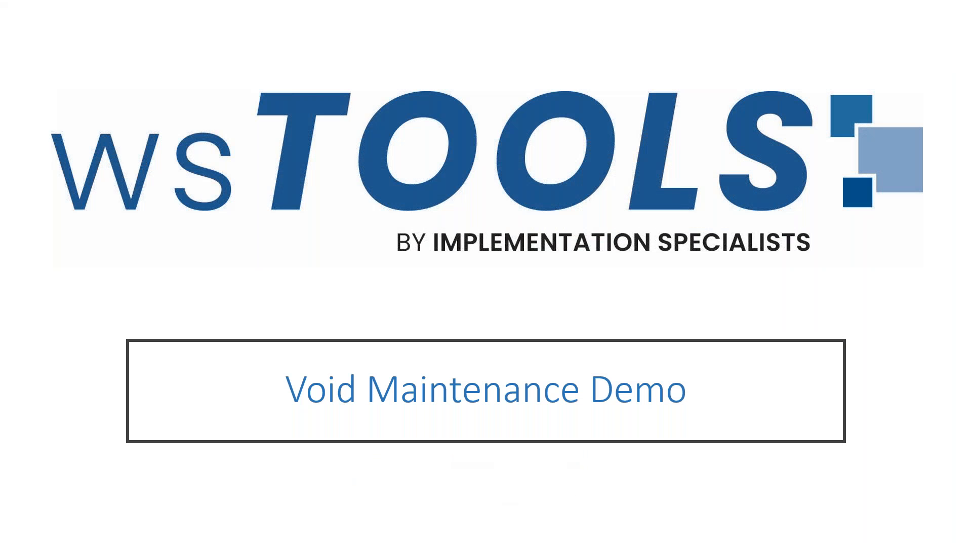
pyautogui.press('Right')
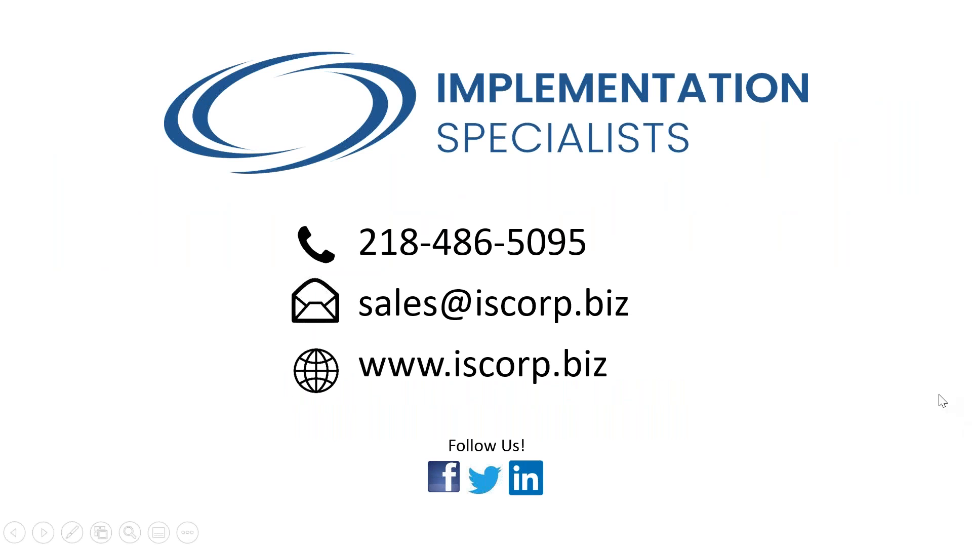